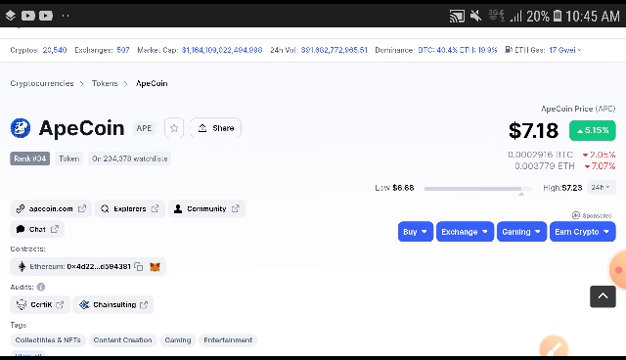
pyautogui.scroll(-1, 313, 200)
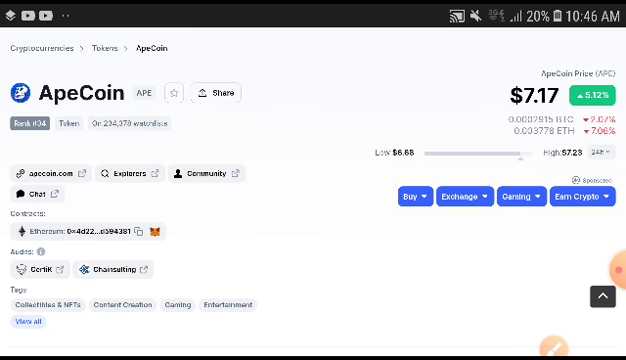
pyautogui.scroll(-5, 313, 200)
pyautogui.scroll(-3, 313, 200)
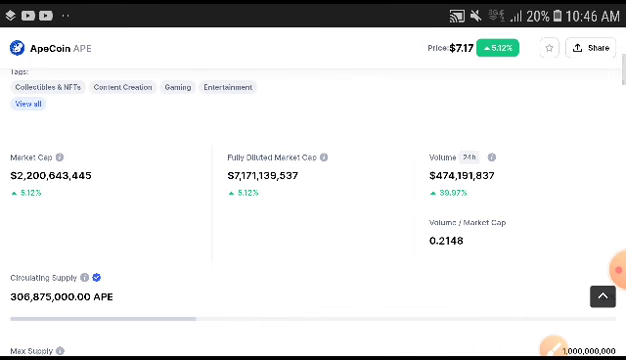
# - Circle ApeCoin's $474,111,748 24h Volume figure in red with the annotation pen
pyautogui.click(614, 270)
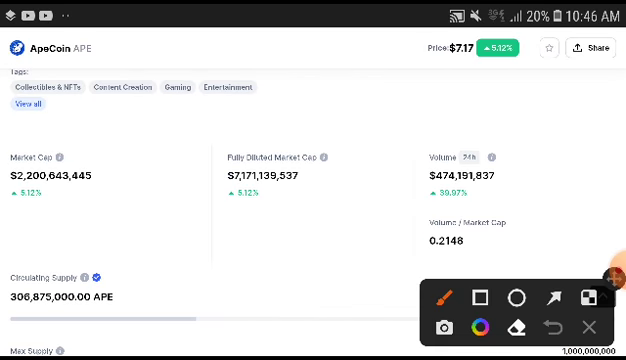
pyautogui.moveTo(380, 195)
pyautogui.mouseDown()
pyautogui.moveTo(530, 110)
pyautogui.moveTo(385, 205)
pyautogui.mouseUp()
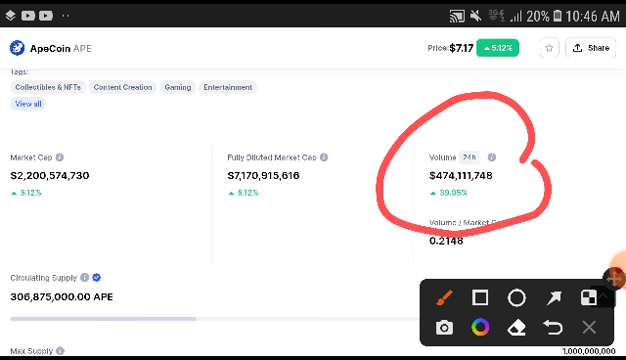
pyautogui.click(589, 327)
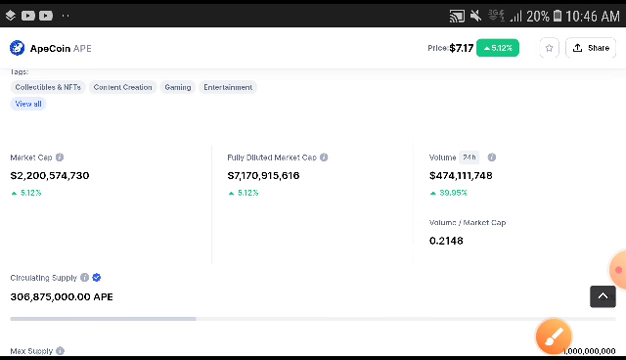
pyautogui.click(614, 269)
pyautogui.click(601, 269)
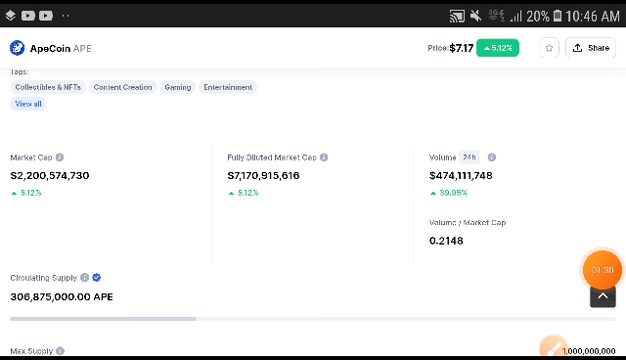